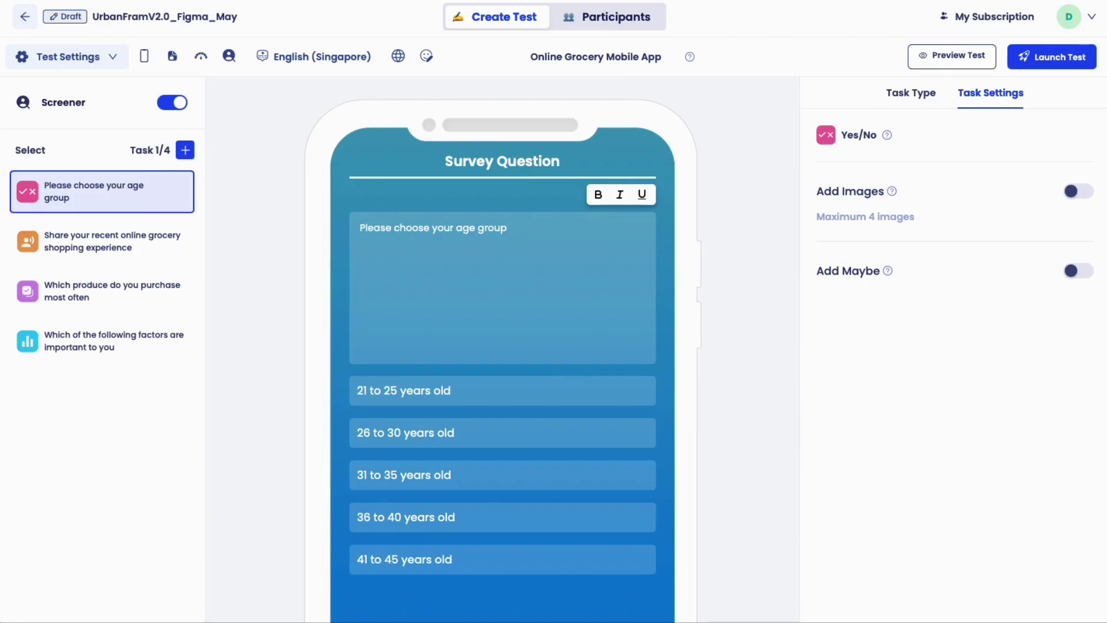
# - Select task 3, 'Which produce do you purchase most often', in the task list
pyautogui.click(101, 290)
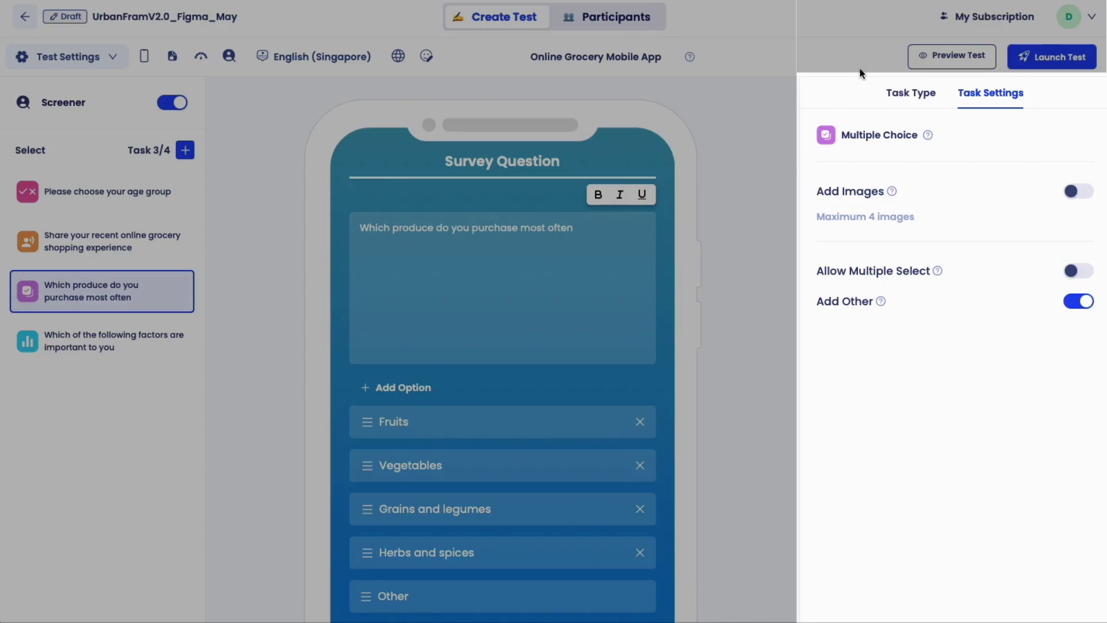
# - Review the Task Type options, then add a new fifth task to the test
pyautogui.click(904, 92)
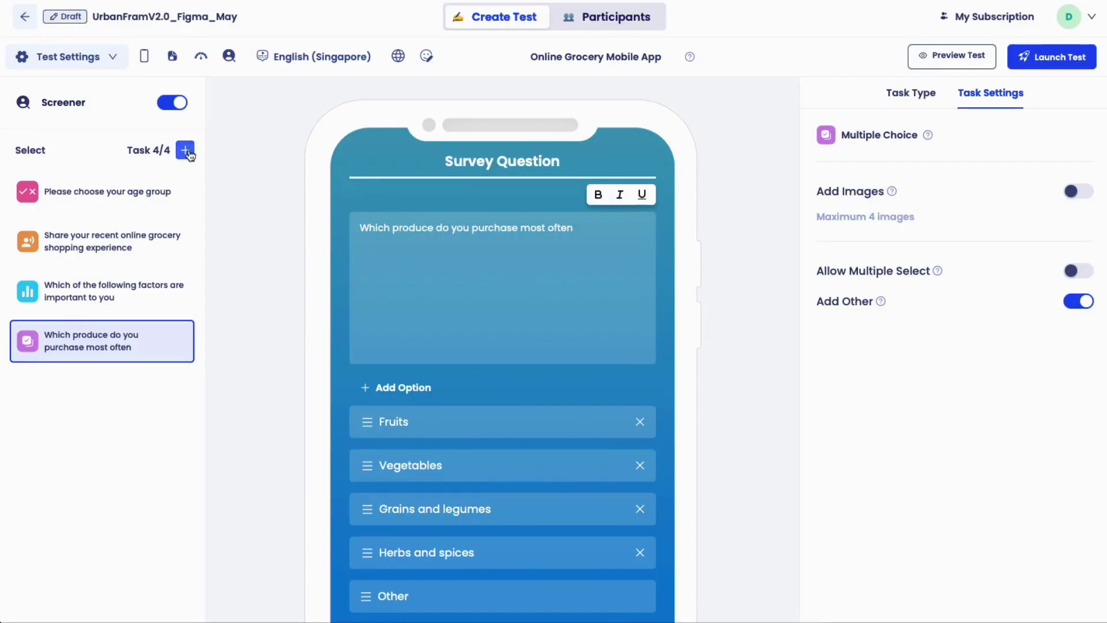
pyautogui.click(186, 151)
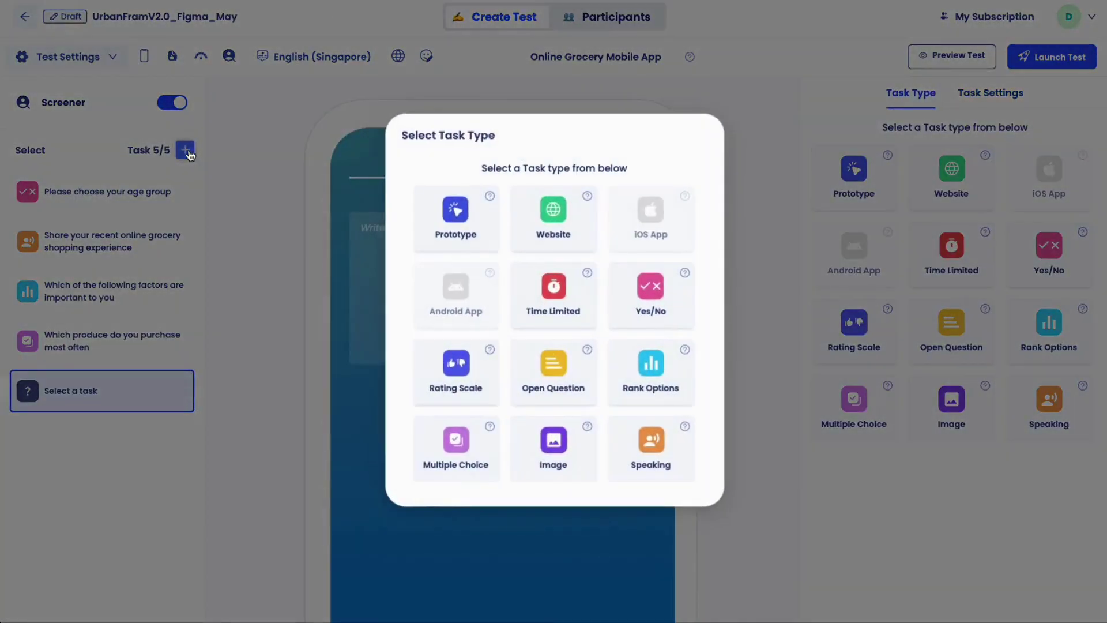
# - Make task 5 a Prototype task reading 'Find and buy 2 papayas. End this task at checkout'
pyautogui.click(447, 239)
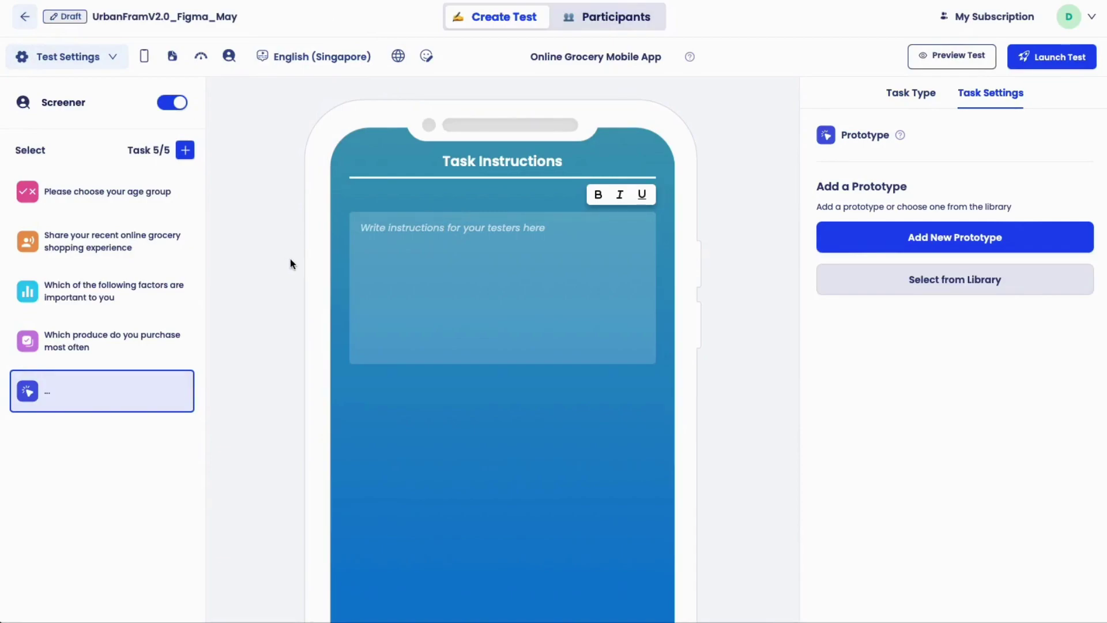
pyautogui.click(382, 224)
pyautogui.write('Find and buy 2 papayas. End this task at checkout')
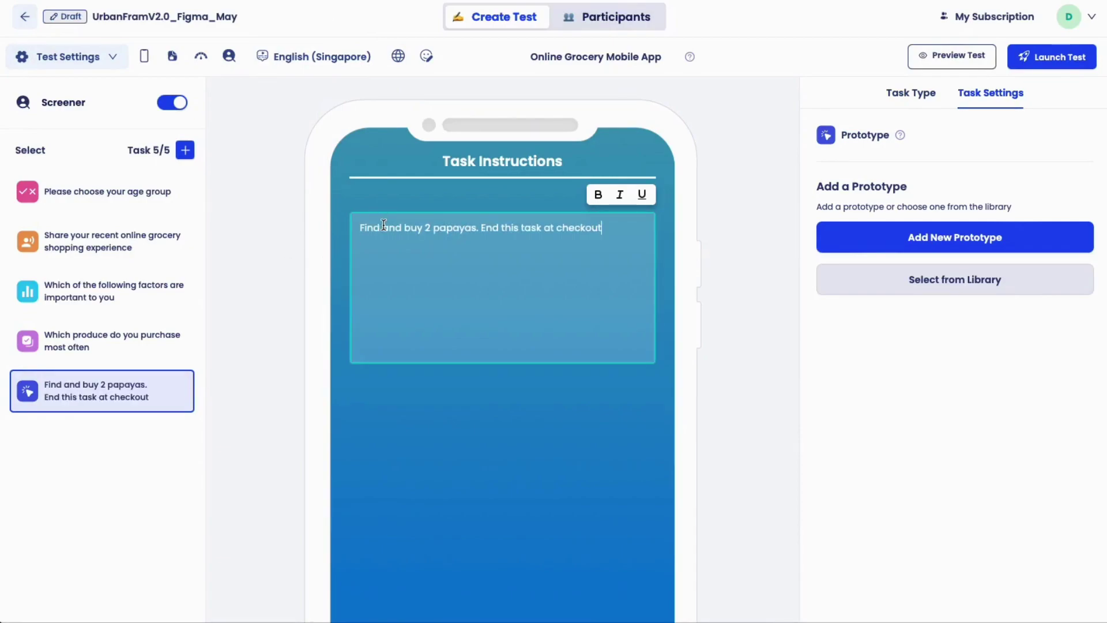
pyautogui.click(702, 212)
pyautogui.click(881, 242)
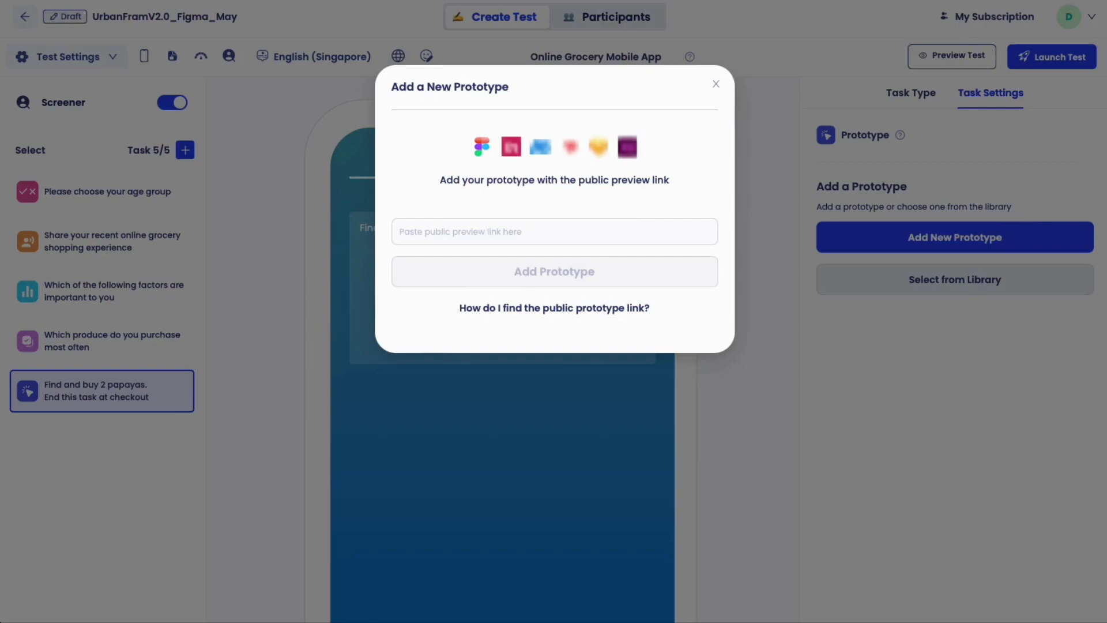
# - Link the 'Urban Farm Website Mobile' Figma prototype and confirm a path ending on Confirmation Page 2
pyautogui.click(501, 227)
pyautogui.hotkey('ctrl', 'v')
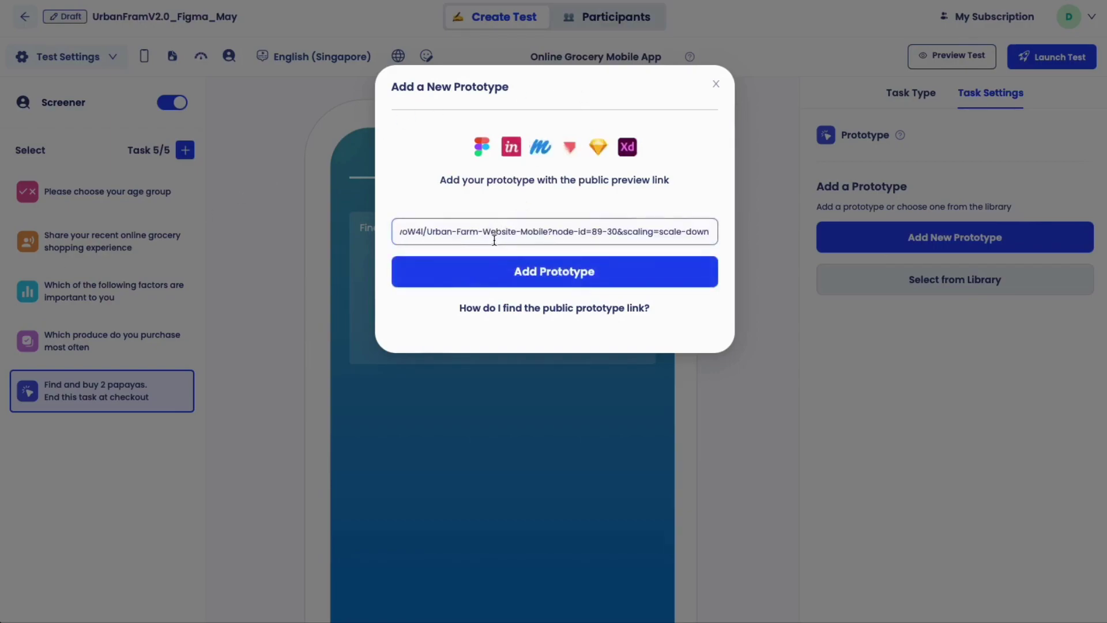
pyautogui.click(467, 277)
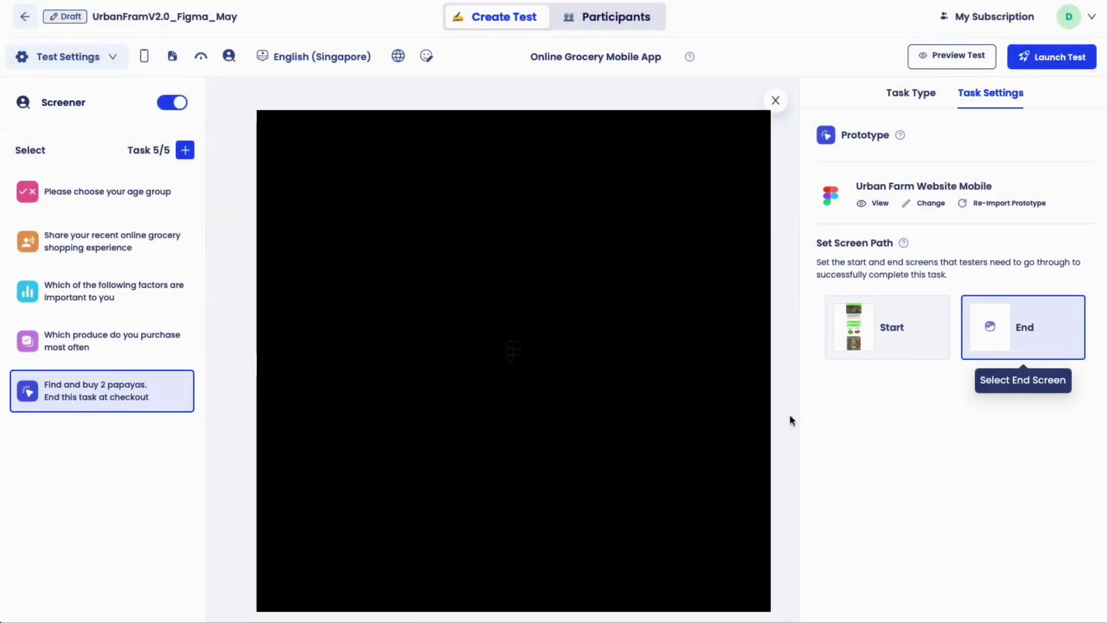
pyautogui.click(999, 339)
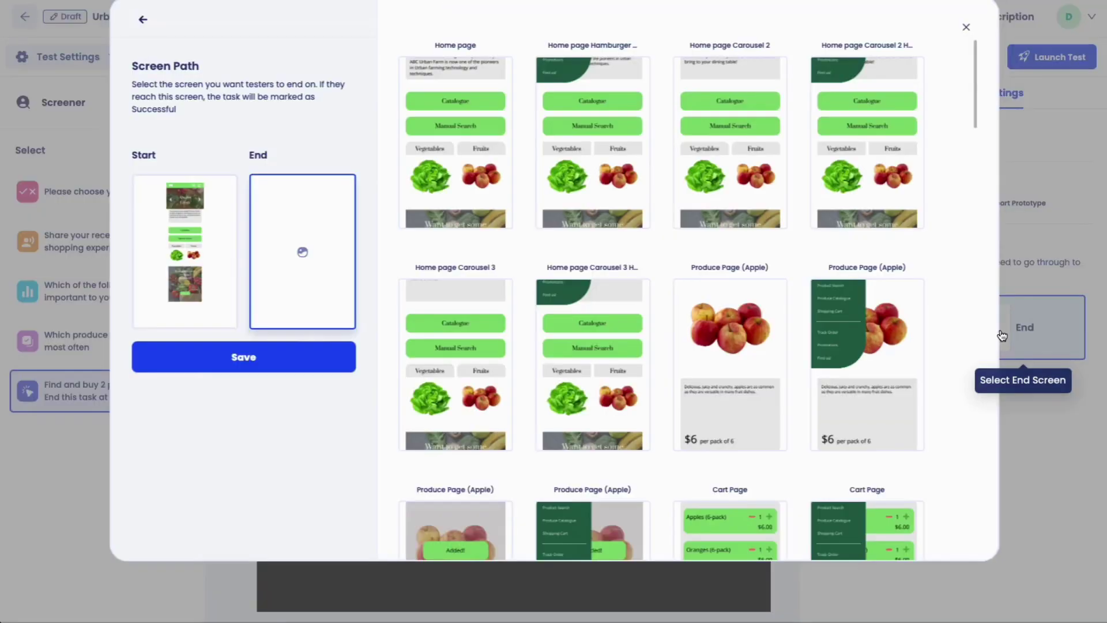
pyautogui.scroll(-15, 920, 337)
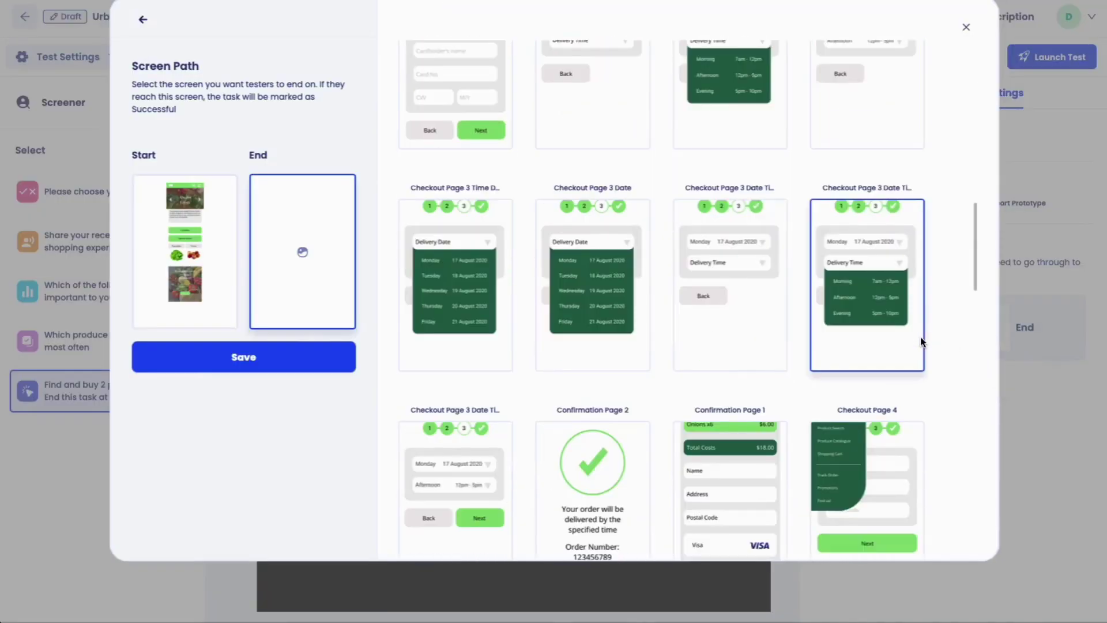
pyautogui.scroll(-4, 921, 337)
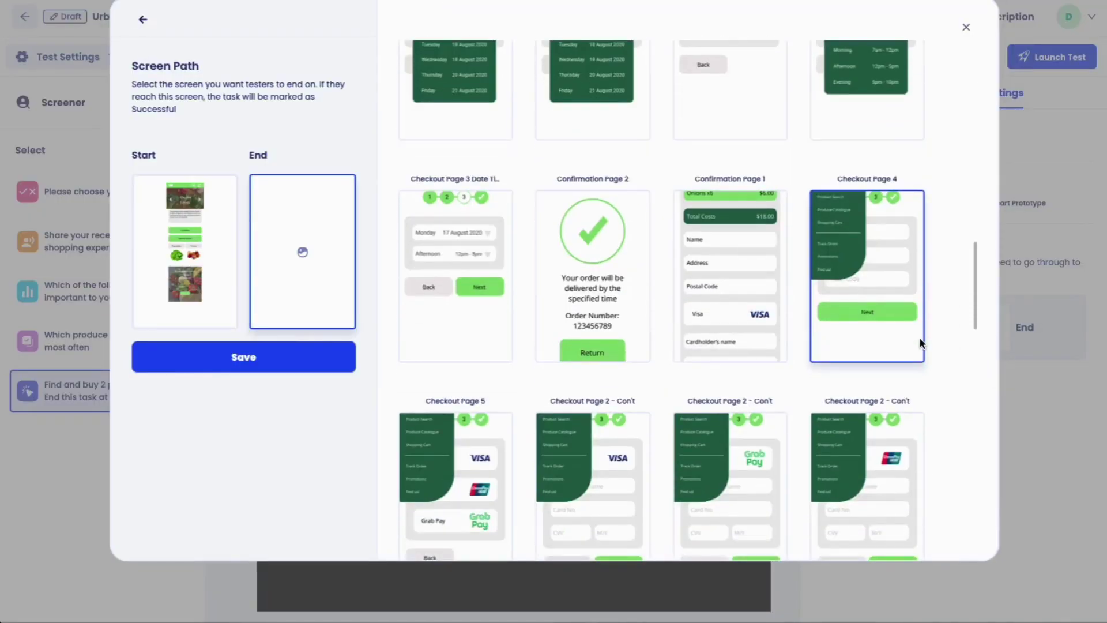
pyautogui.click(603, 271)
pyautogui.click(338, 354)
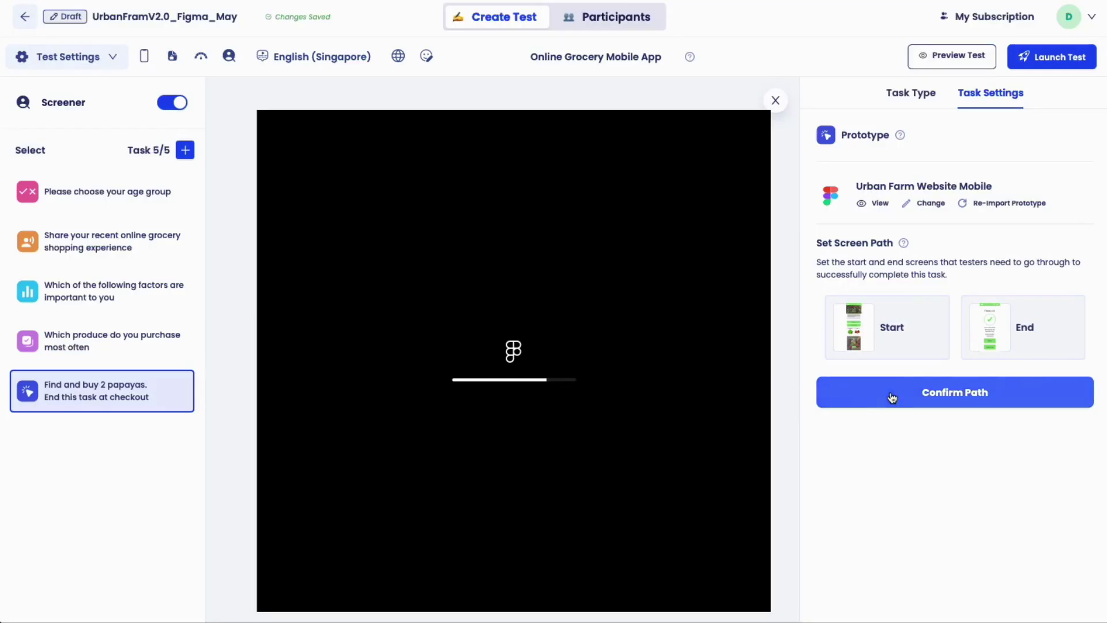
pyautogui.click(893, 394)
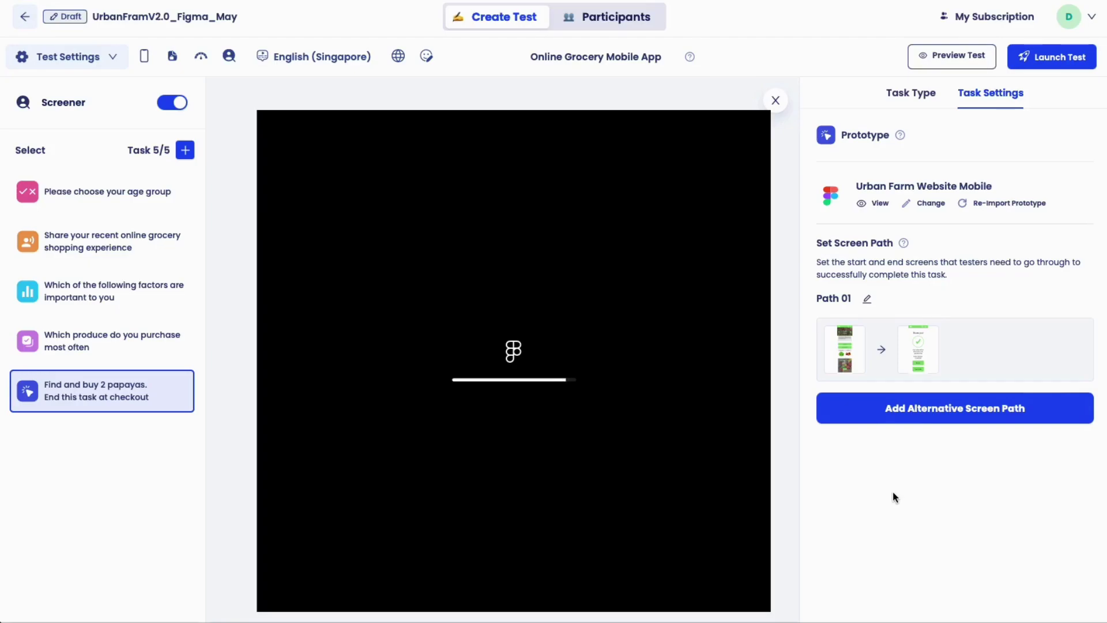
# - Drag the produce question above the factors question so it becomes task 3
pyautogui.click(194, 346)
pyautogui.moveTo(141, 346); pyautogui.dragTo(136, 302)
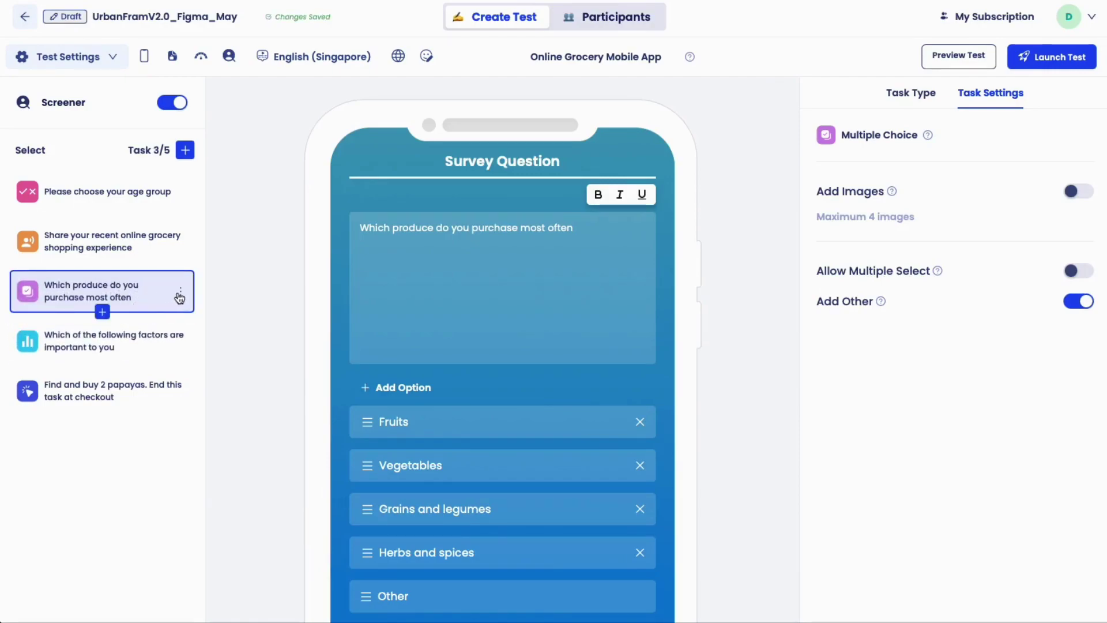
pyautogui.click(180, 295)
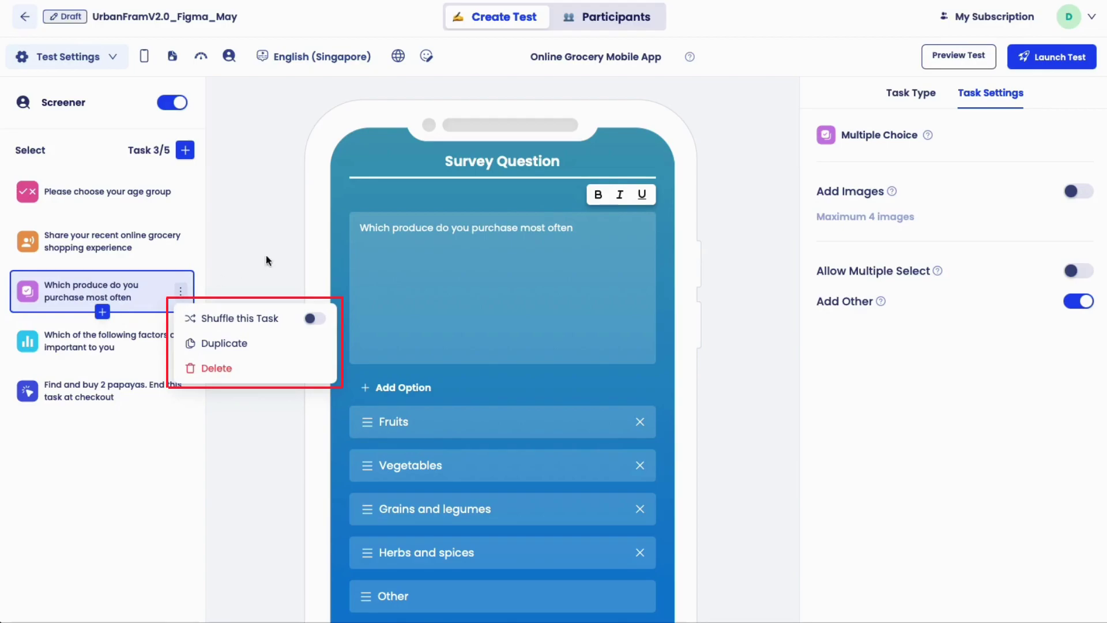
pyautogui.click(279, 248)
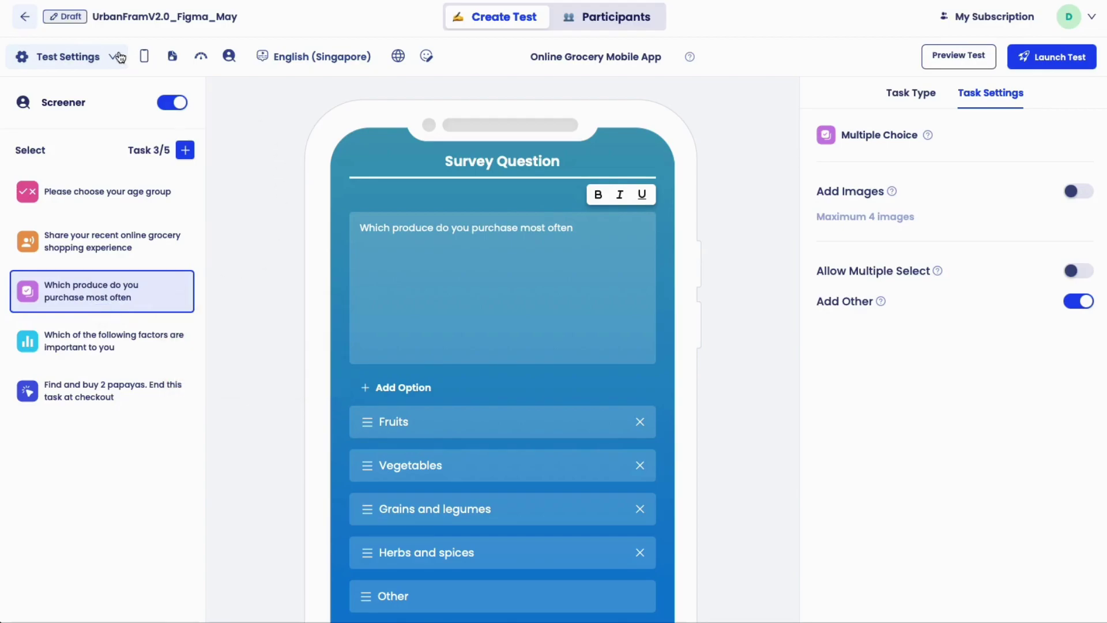
pyautogui.click(117, 56)
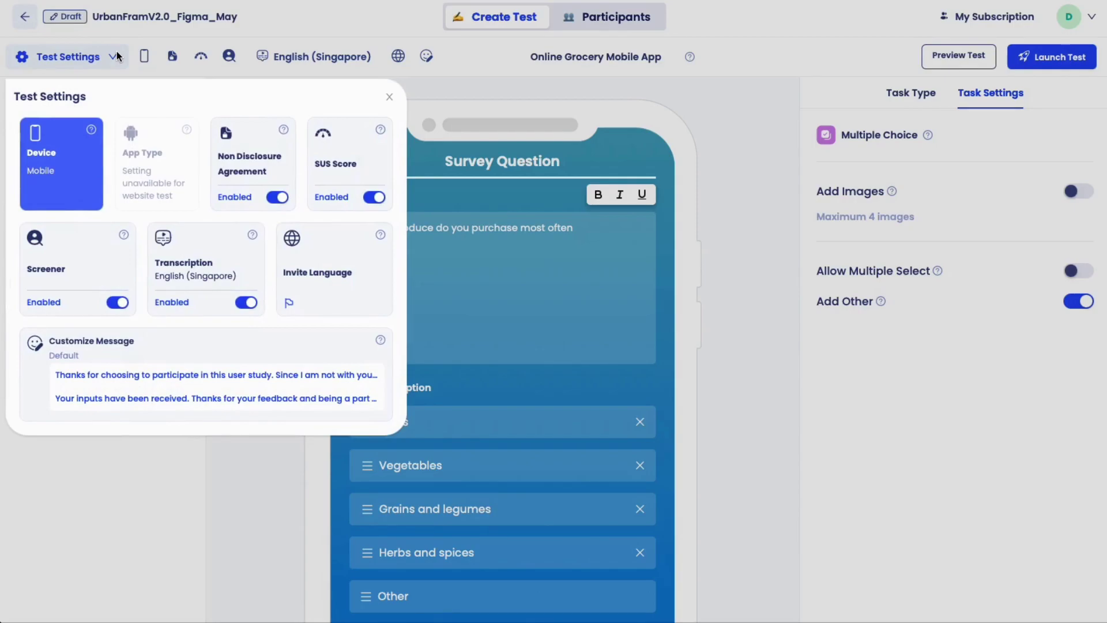
pyautogui.click(157, 56)
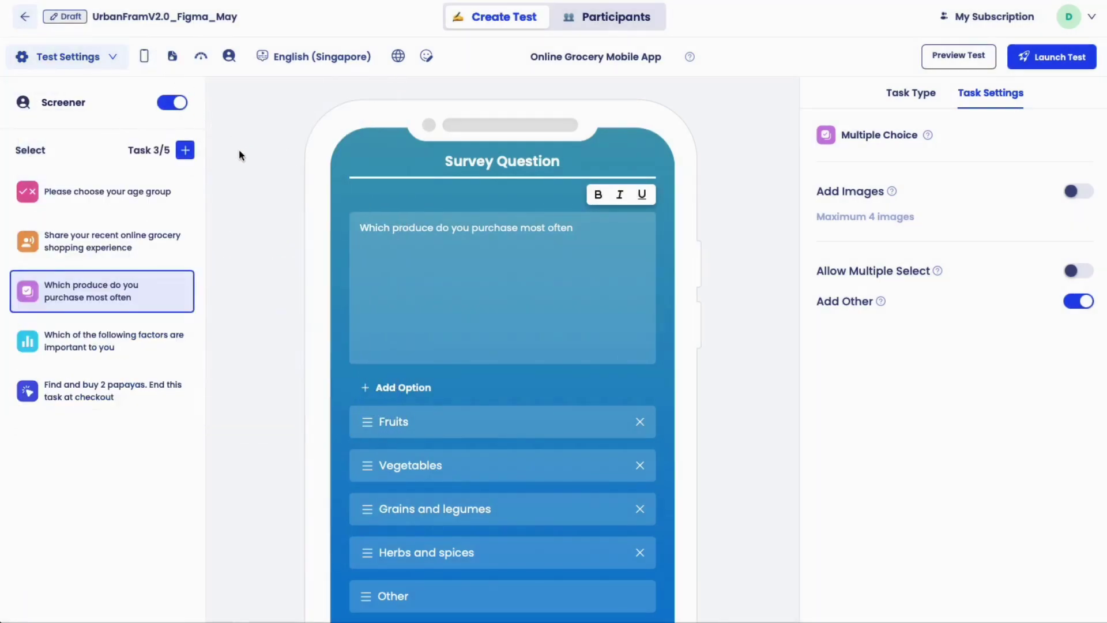
# - In the screener, accept Organic grocery stores as qualifying, keeping the Multi Select answer type
pyautogui.click(83, 104)
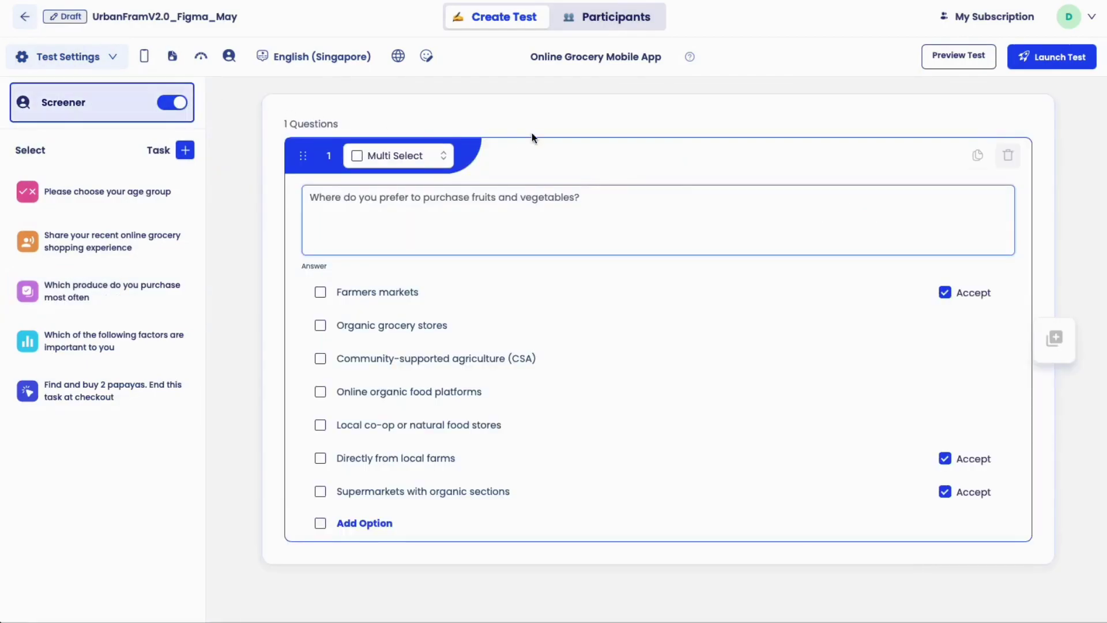
pyautogui.click(946, 330)
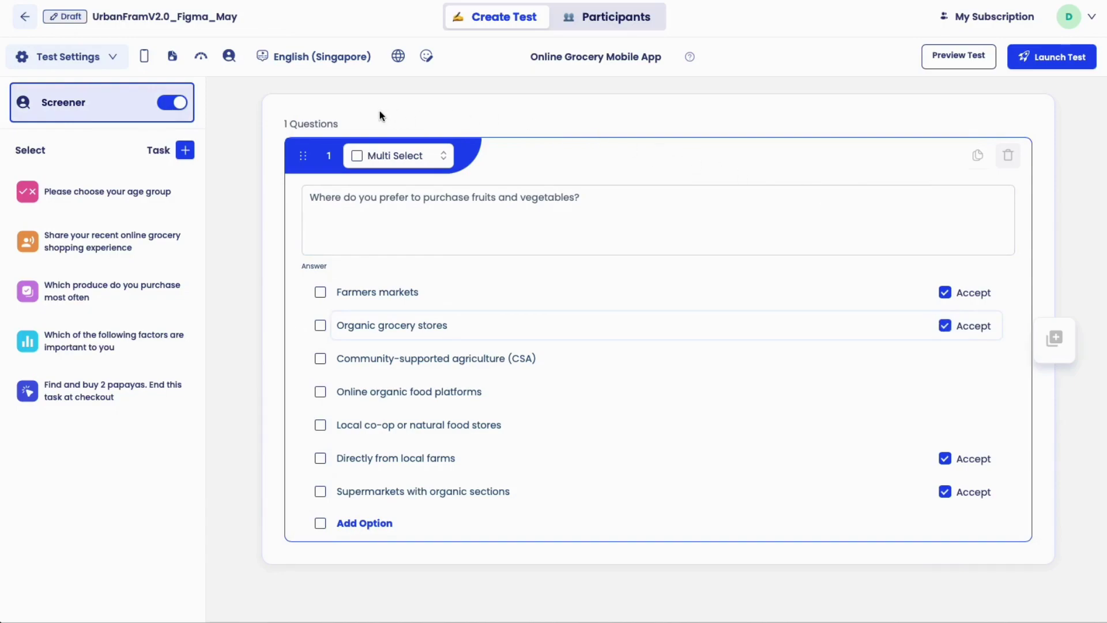
pyautogui.click(386, 151)
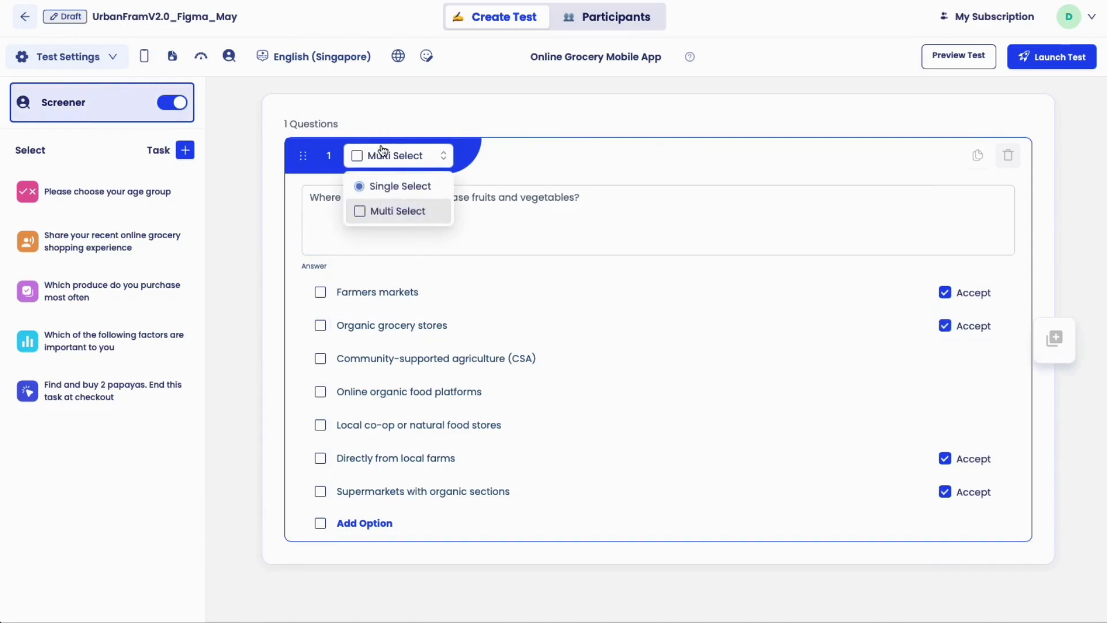
pyautogui.click(334, 88)
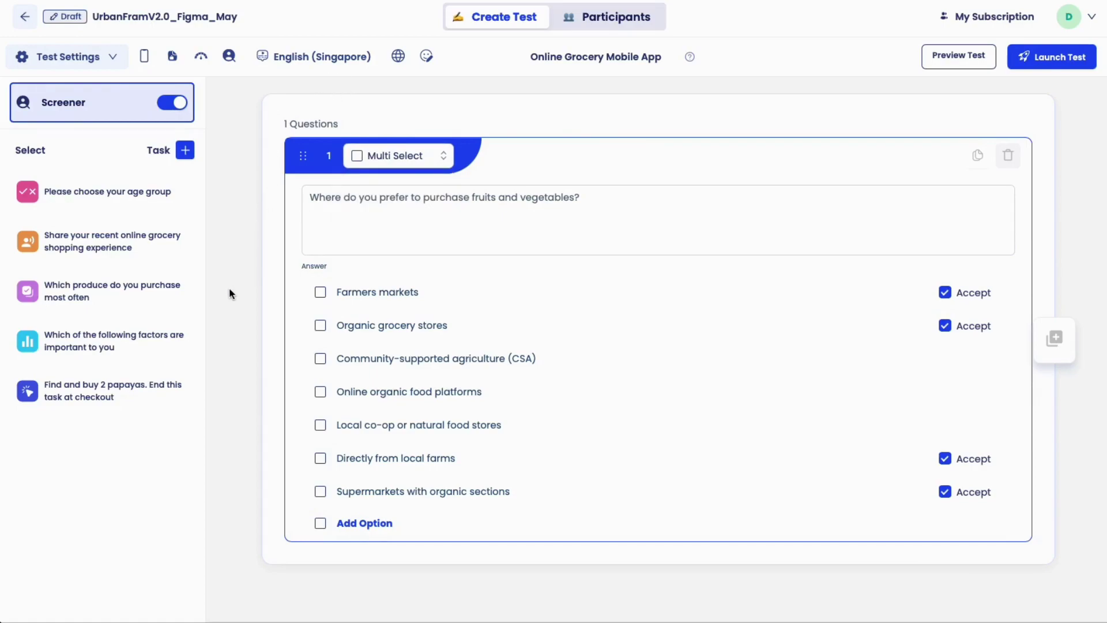
pyautogui.click(117, 296)
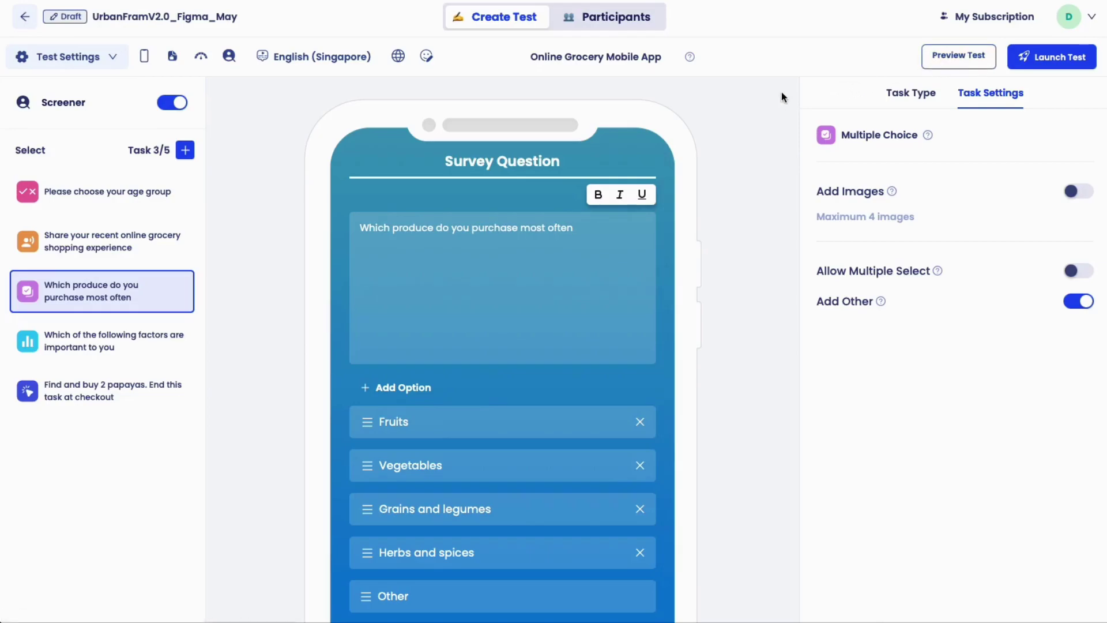
# - Restrict panelist demographics to Australian and Chinese nationalities, leaving gender as Any
pyautogui.click(623, 20)
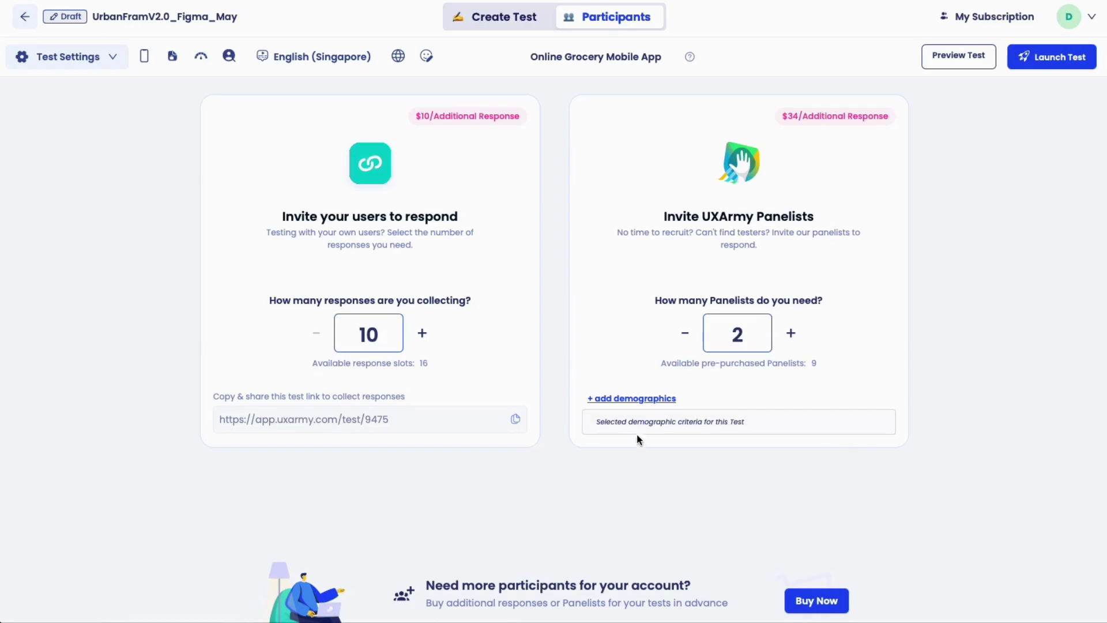
pyautogui.click(630, 401)
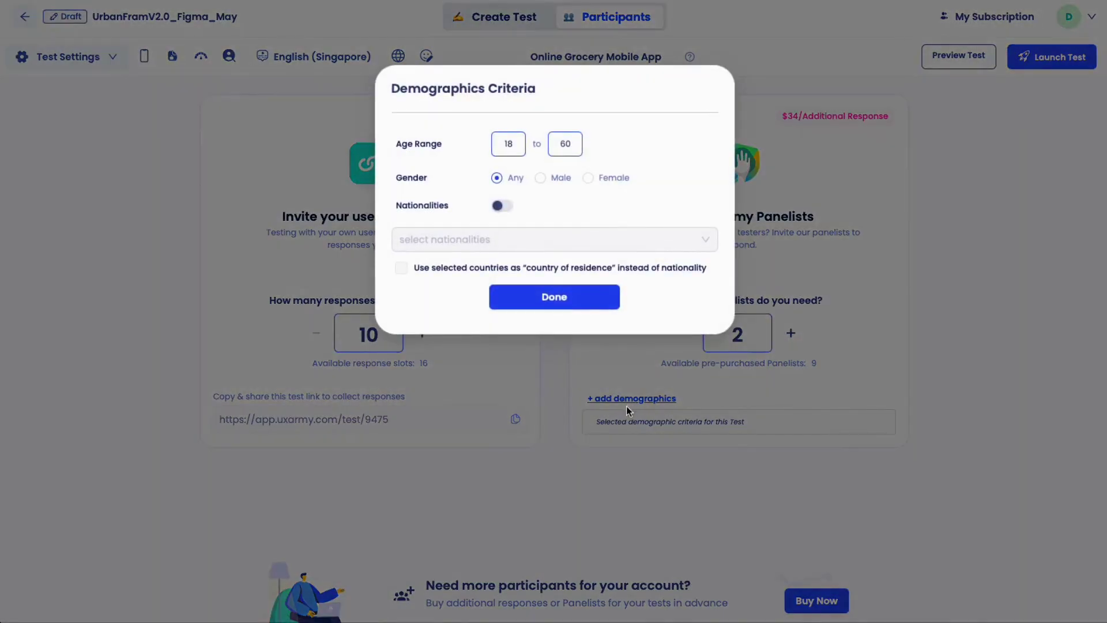
pyautogui.click(541, 179)
pyautogui.click(507, 183)
pyautogui.click(502, 206)
pyautogui.click(504, 238)
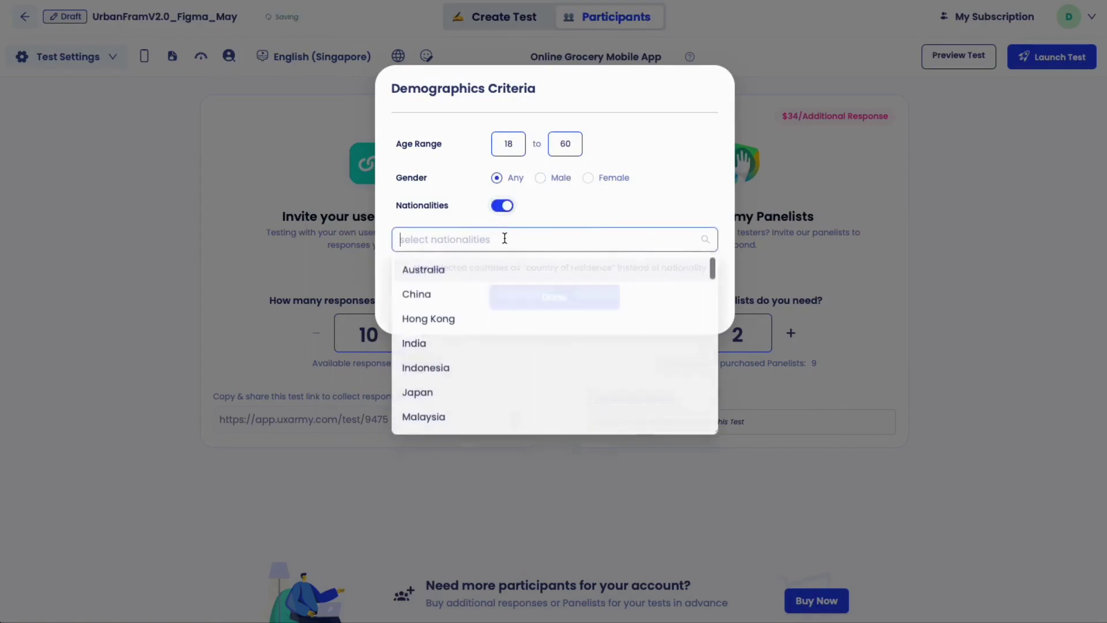
pyautogui.click(476, 282)
pyautogui.click(482, 295)
pyautogui.click(564, 223)
pyautogui.click(564, 298)
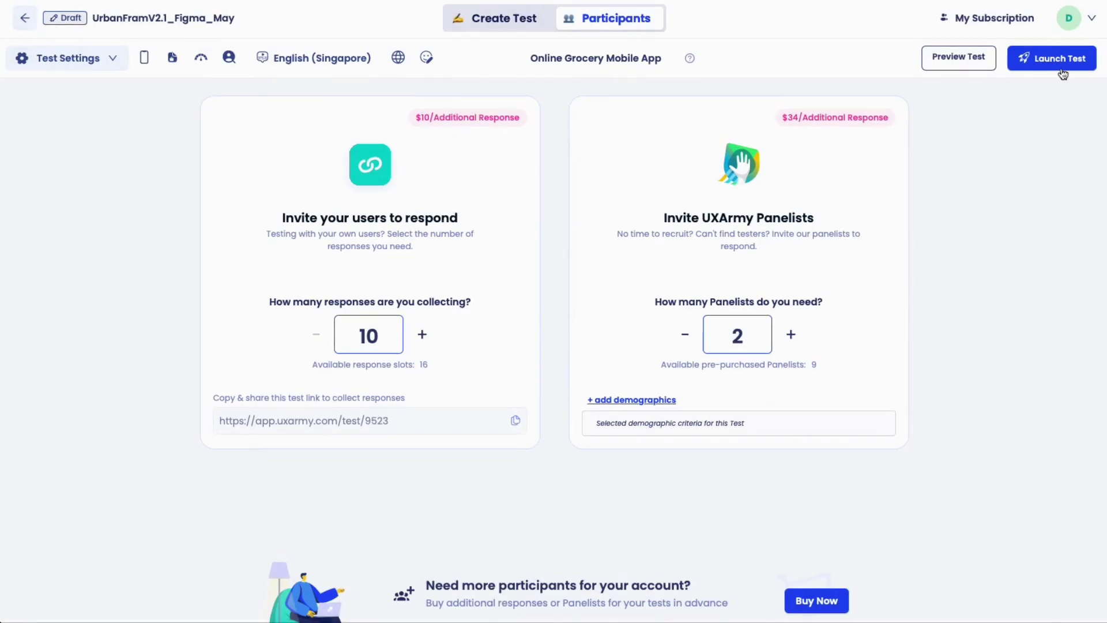
# - Launch the test live and copy its shareable test link
pyautogui.click(1058, 68)
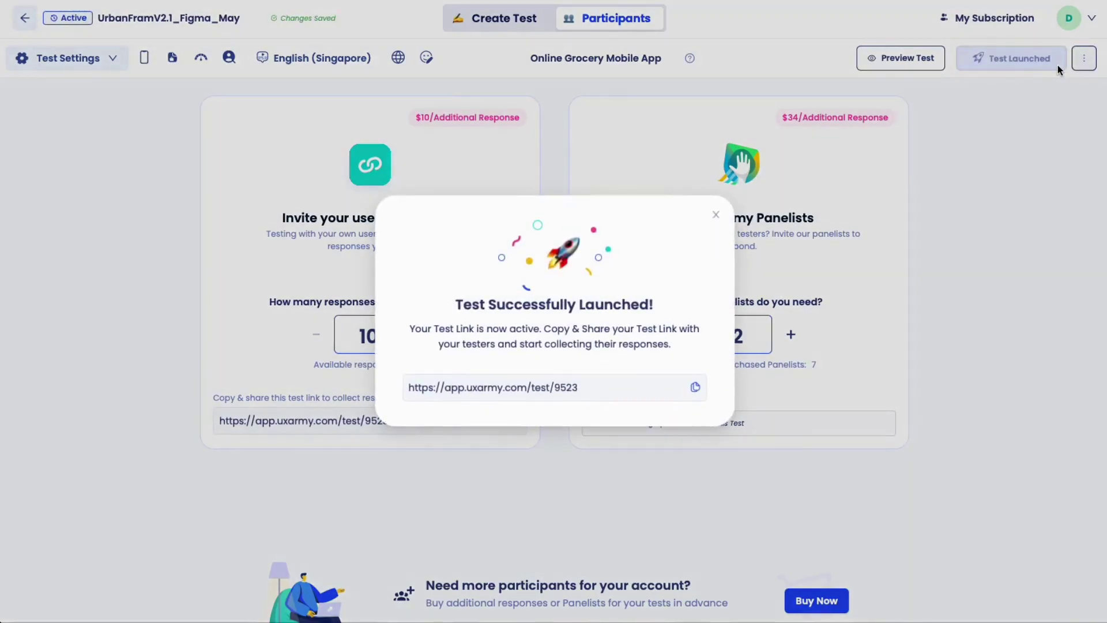
pyautogui.click(699, 391)
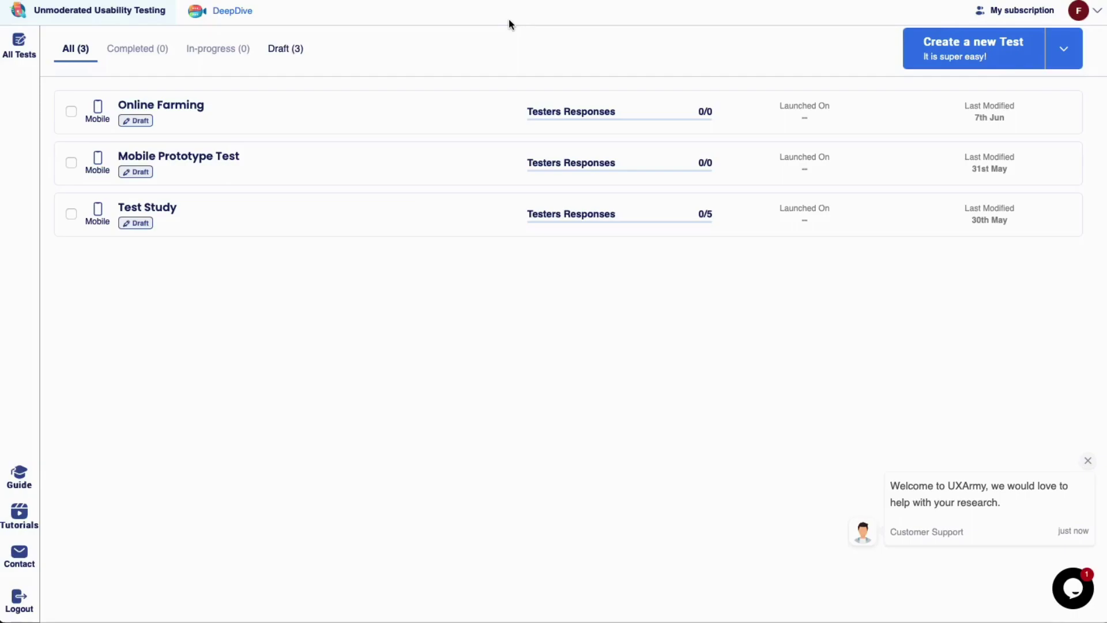
# - Duplicate the Online Farming test from the All Tests dashboard
pyautogui.moveTo(952, 112)
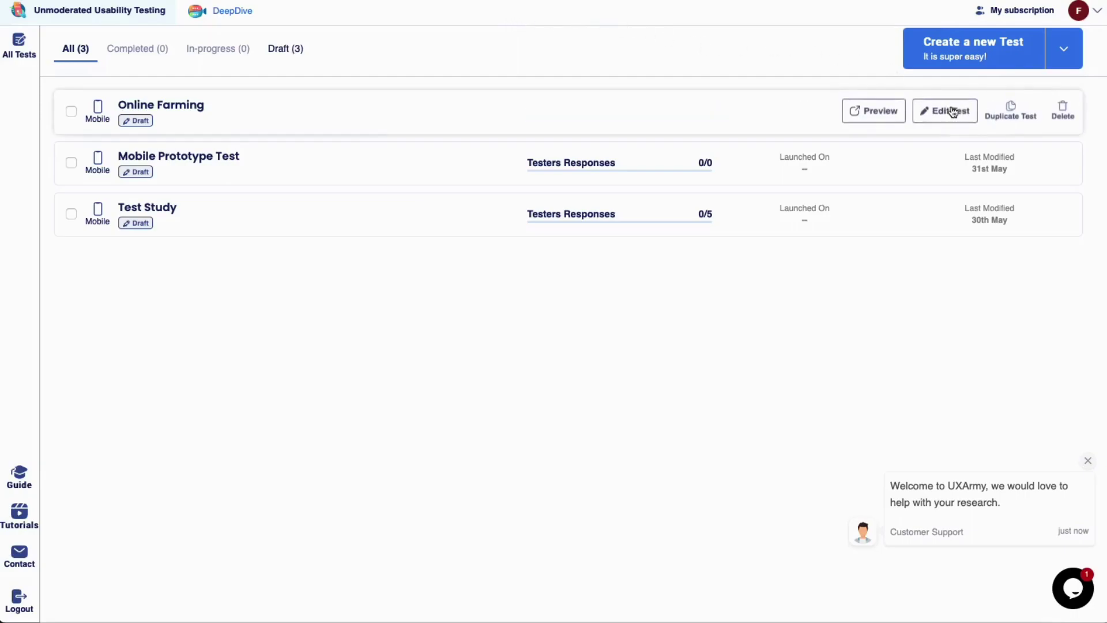
pyautogui.click(994, 117)
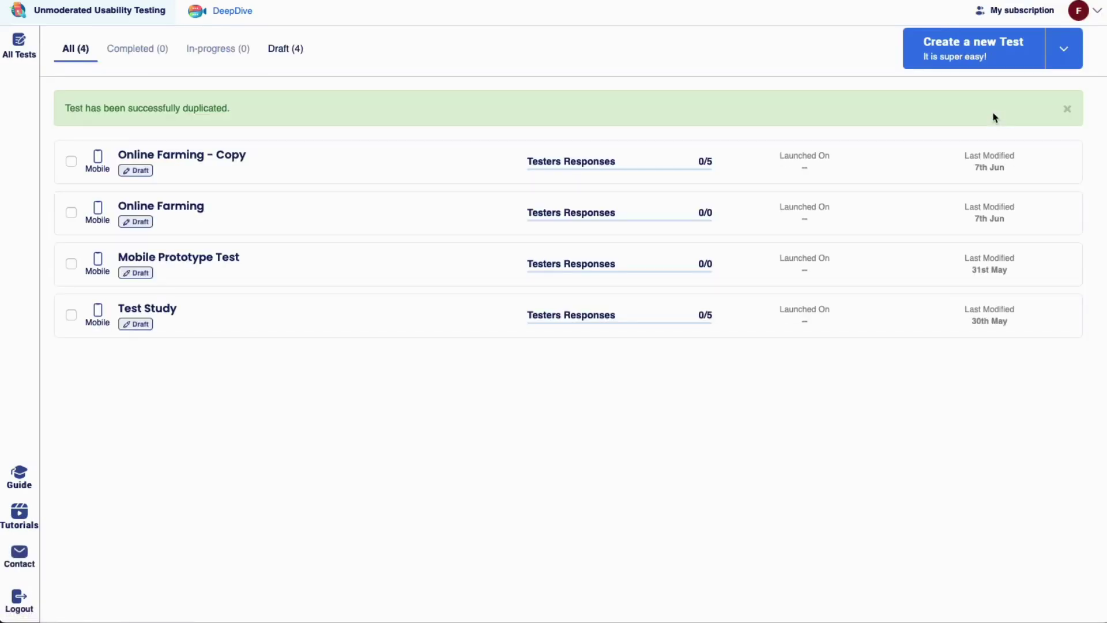